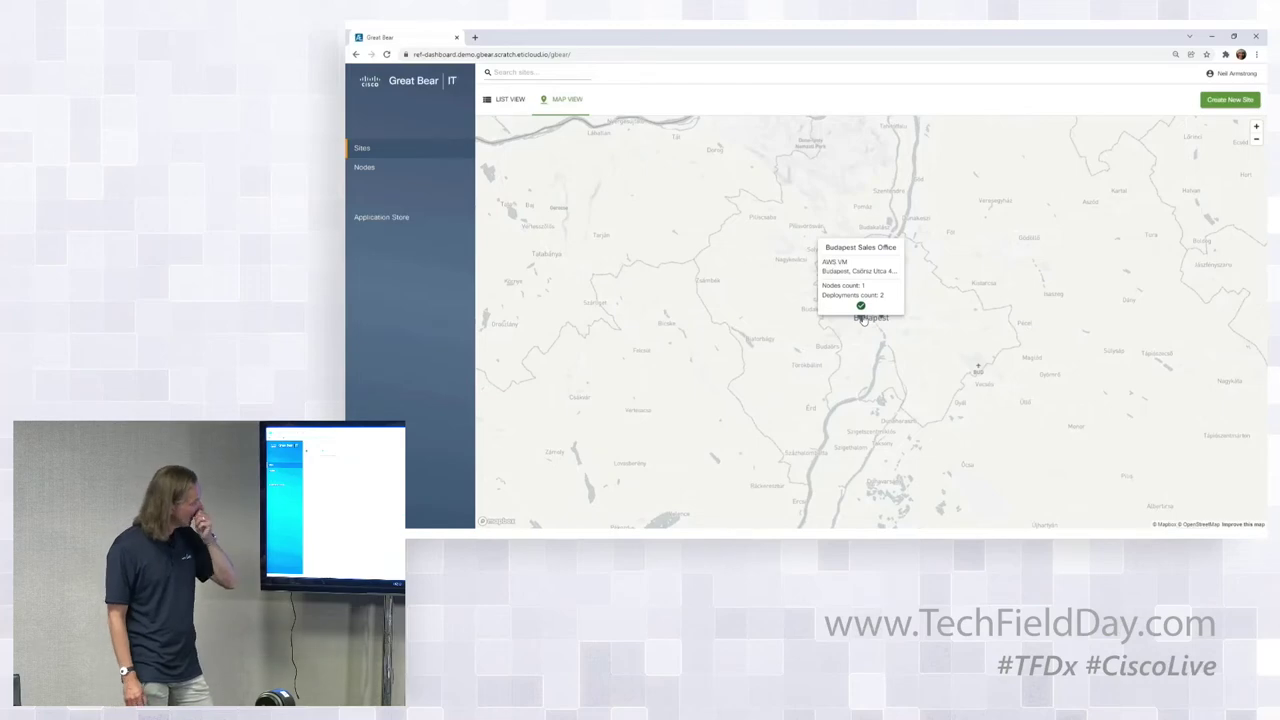
# Zoom the sites map out from Budapest and pan west to show Germany and France.
pyautogui.scroll(-5, 670, 311)
pyautogui.moveTo(670, 311); pyautogui.dragTo(991, 386)
pyautogui.moveTo(711, 264); pyautogui.dragTo(777, 289)
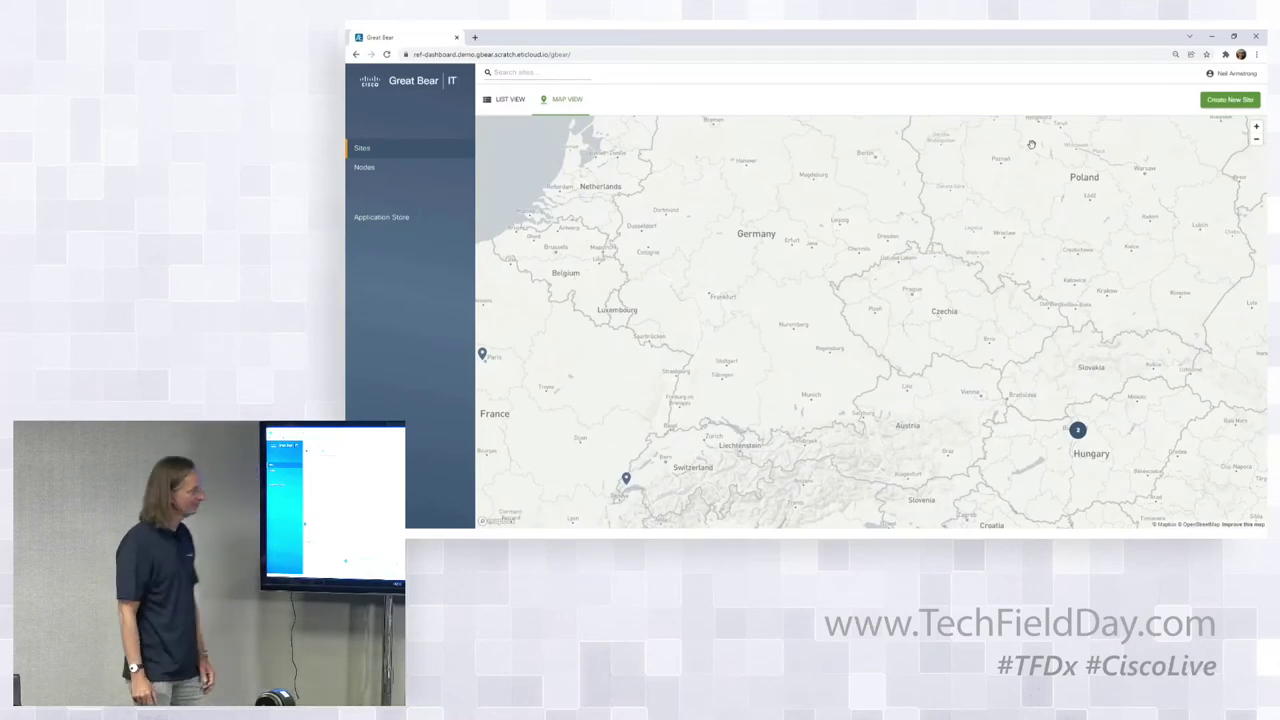
# Create site 'Cologne Office' with a description and the suggested Cologne street address.
pyautogui.click(1229, 99)
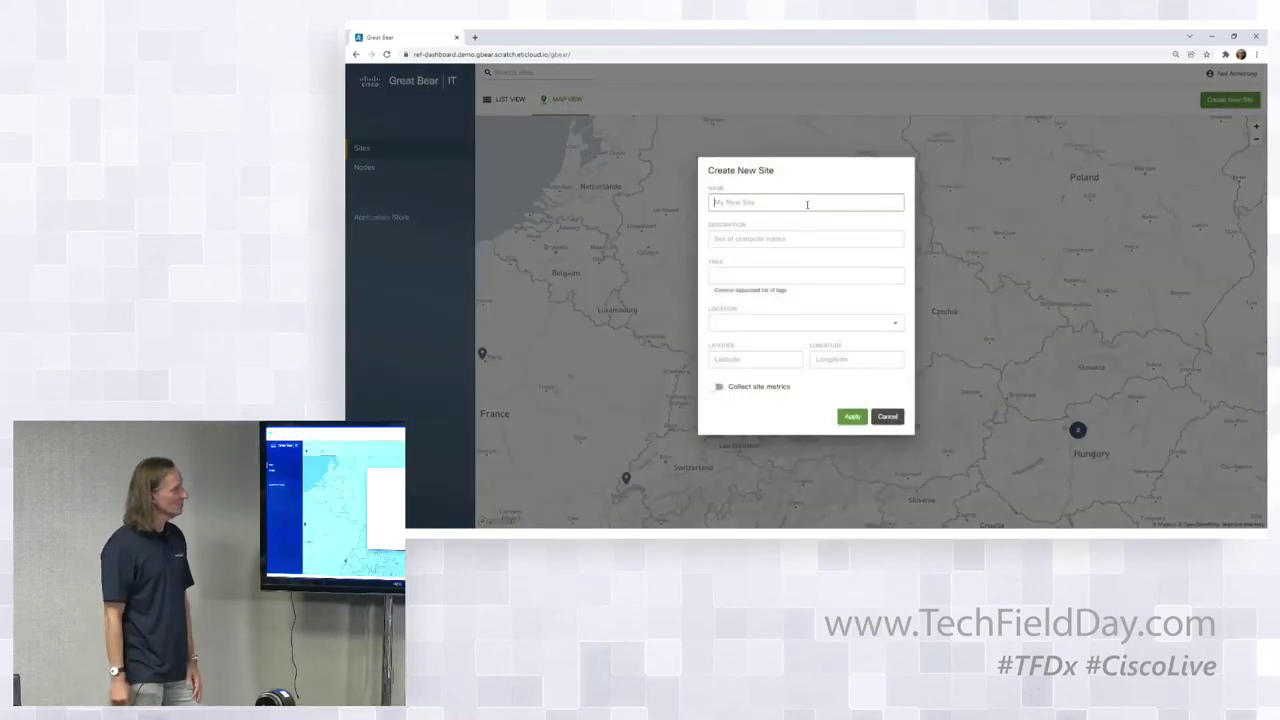
pyautogui.write('Cologne Office')
pyautogui.click(769, 237)
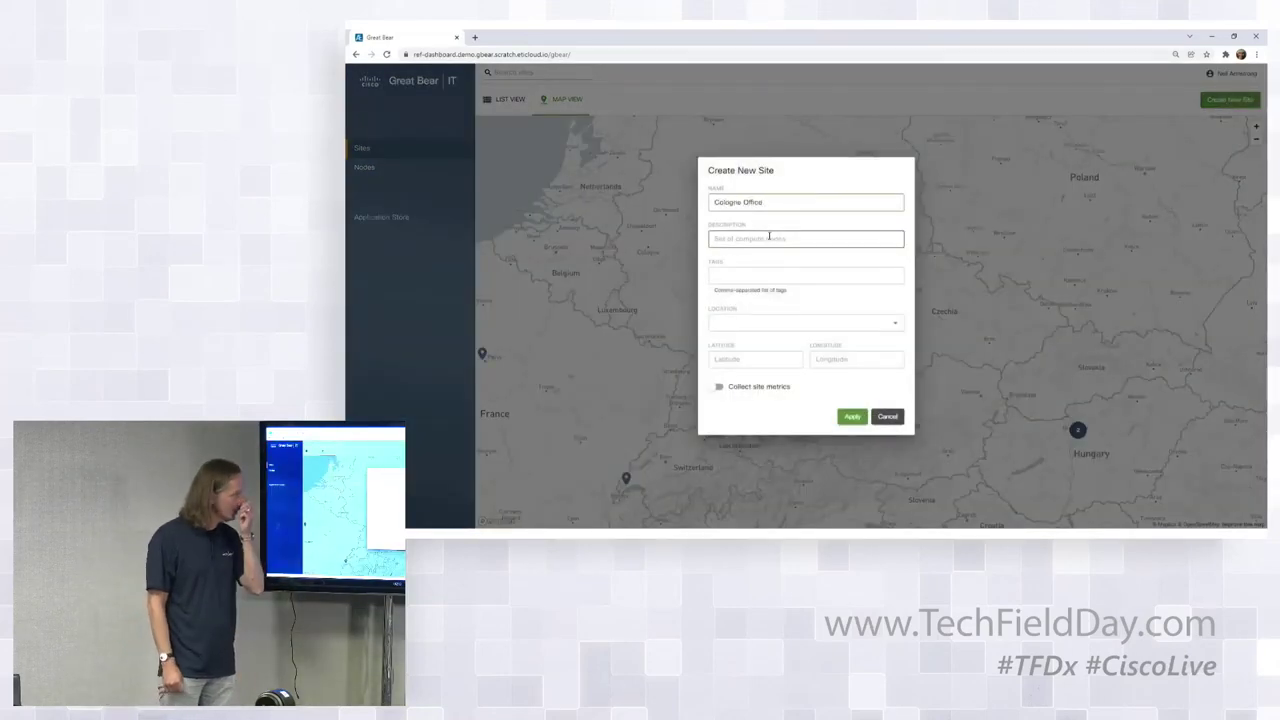
pyautogui.write("Frank's Home H")
pyautogui.write('ffice')
pyautogui.click(771, 322)
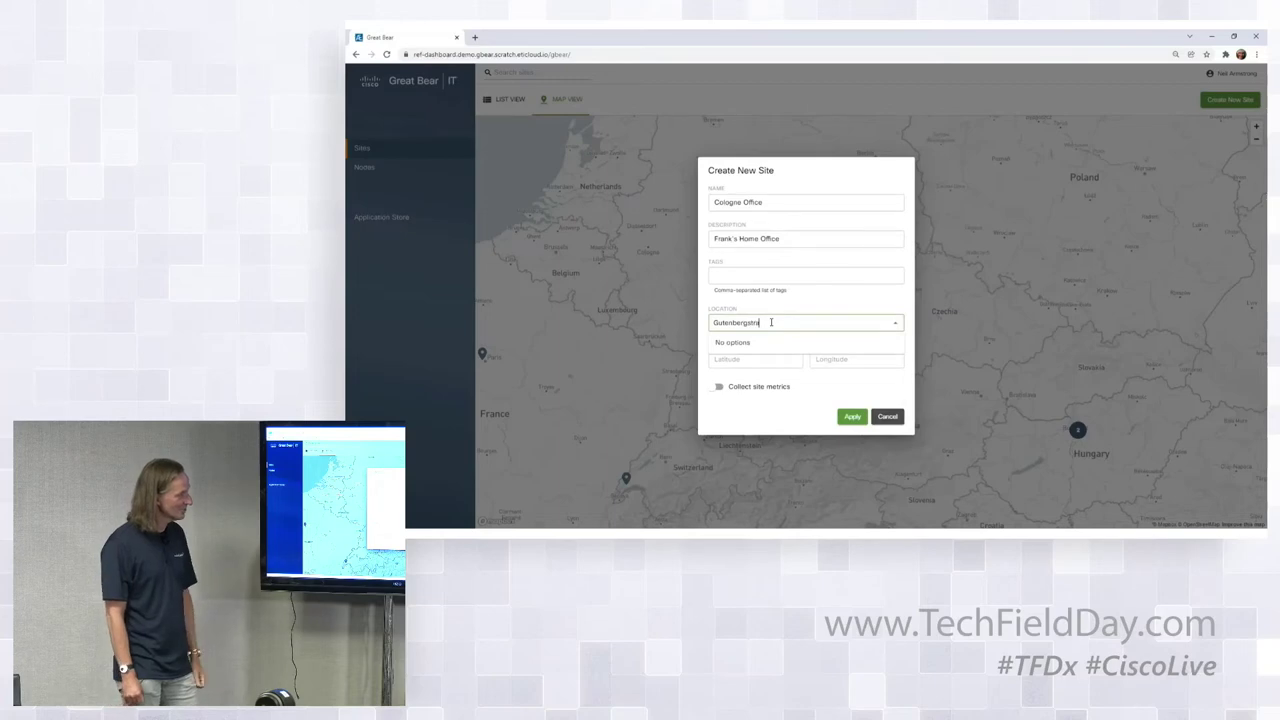
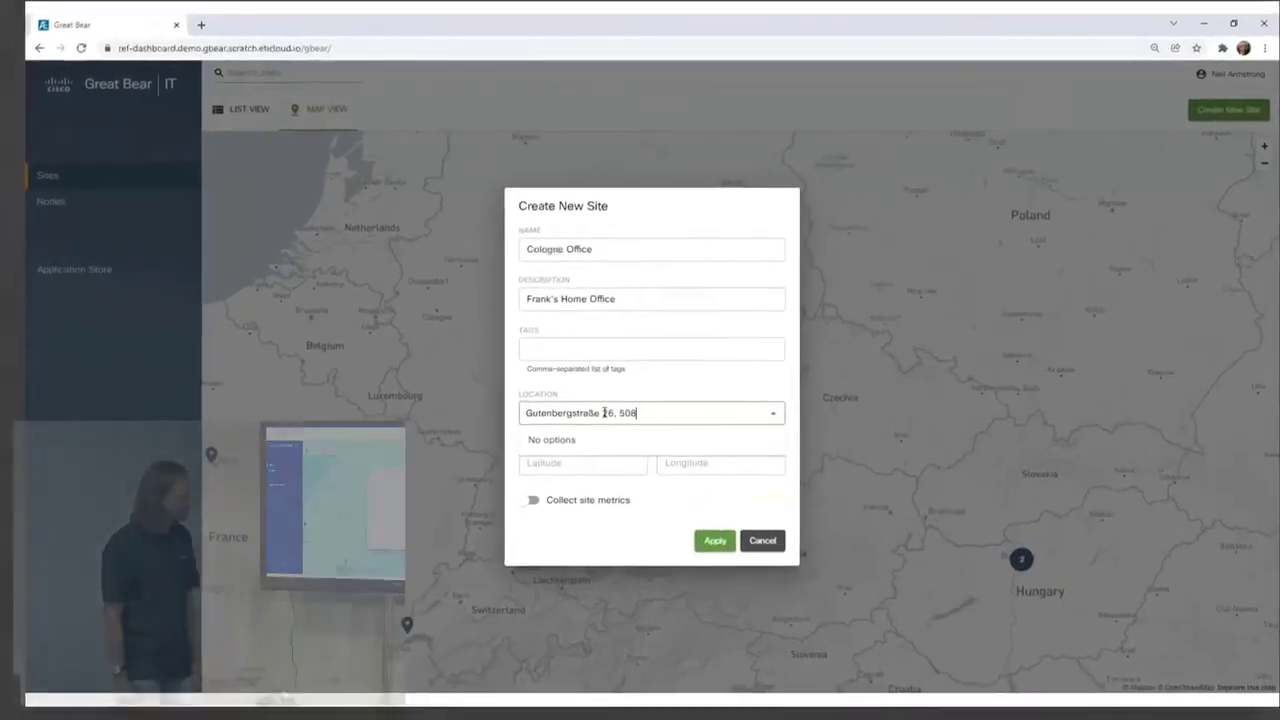
pyautogui.click(644, 449)
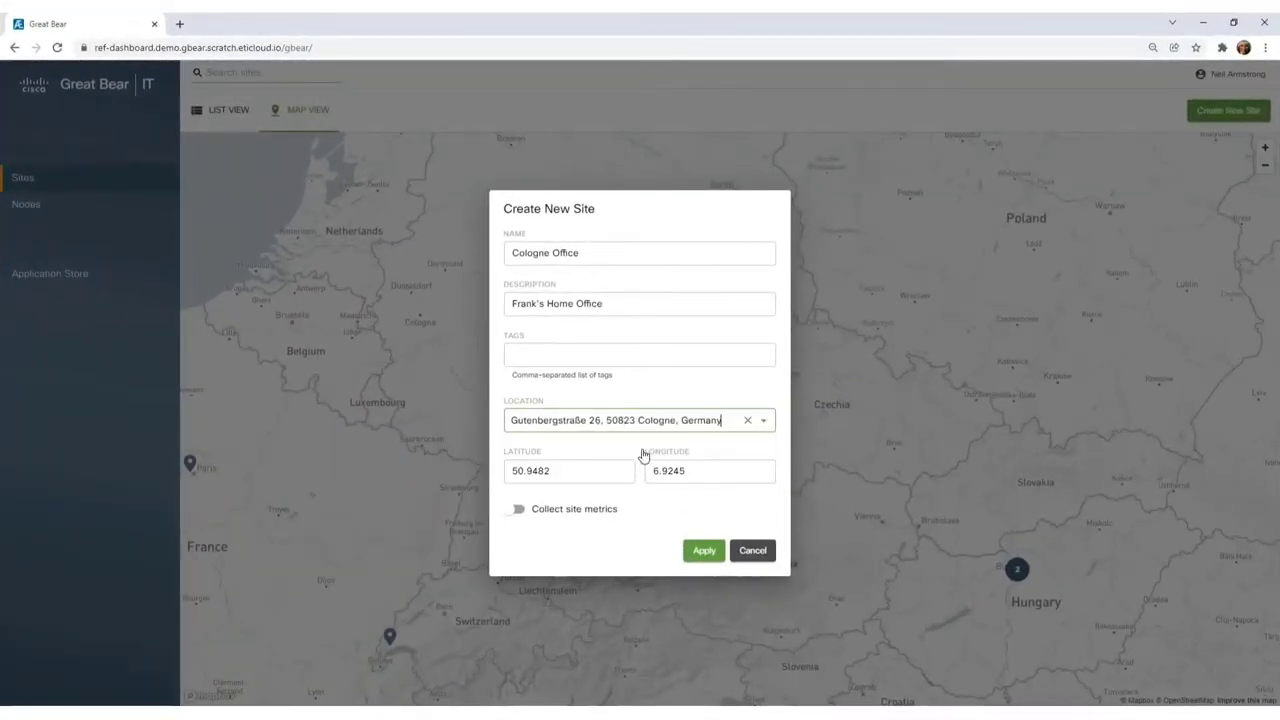
pyautogui.click(703, 556)
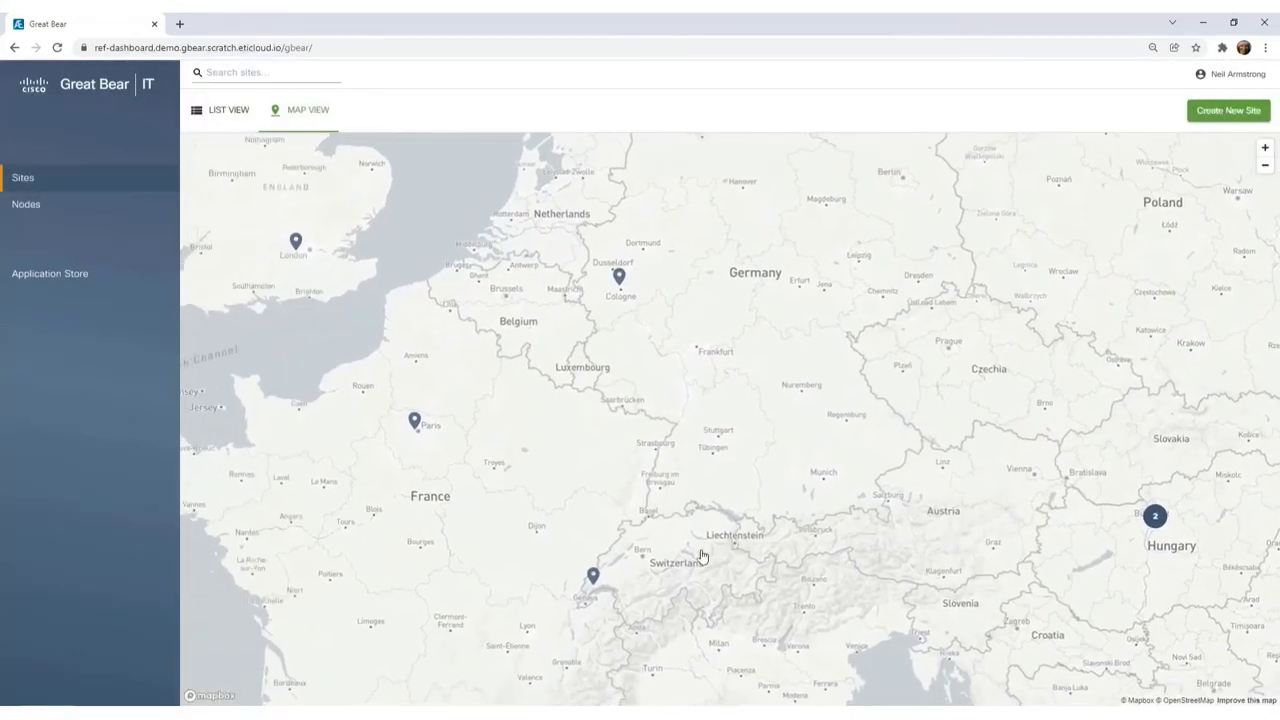
# From the Cologne pin's site panel, open Register New Node at the Hardware Identifier field.
pyautogui.moveTo(625, 280)
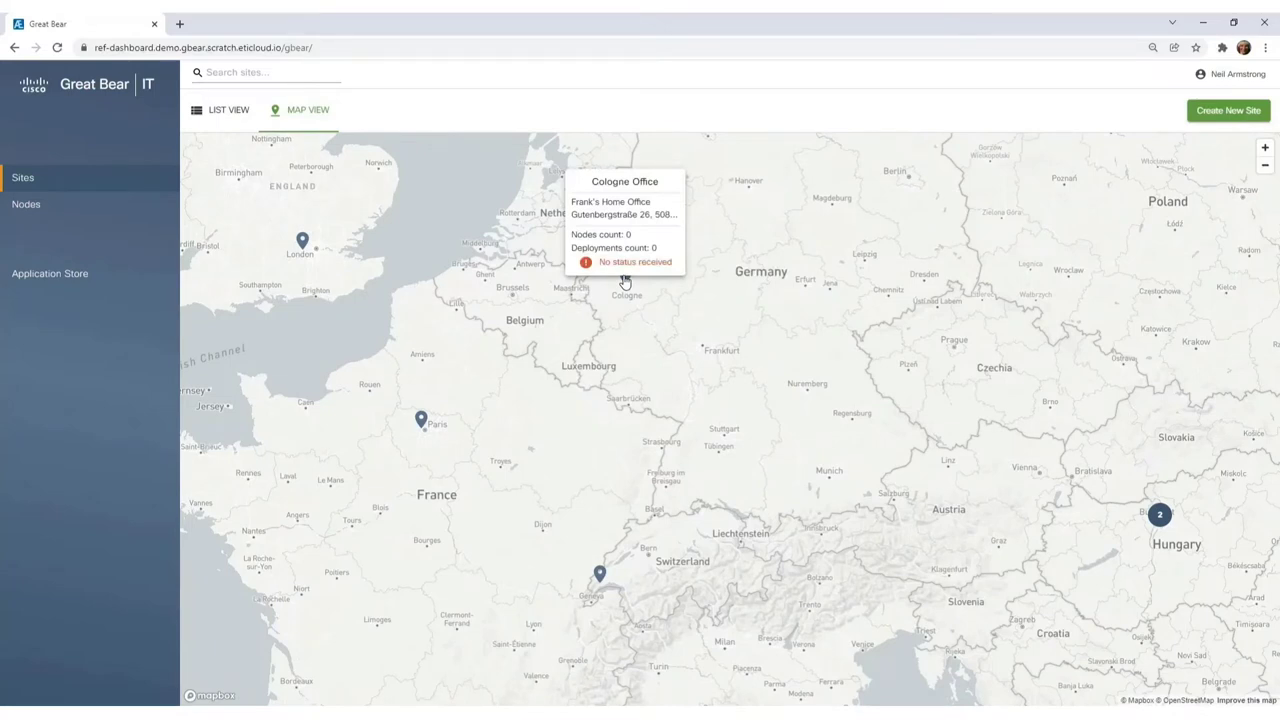
pyautogui.click(625, 280)
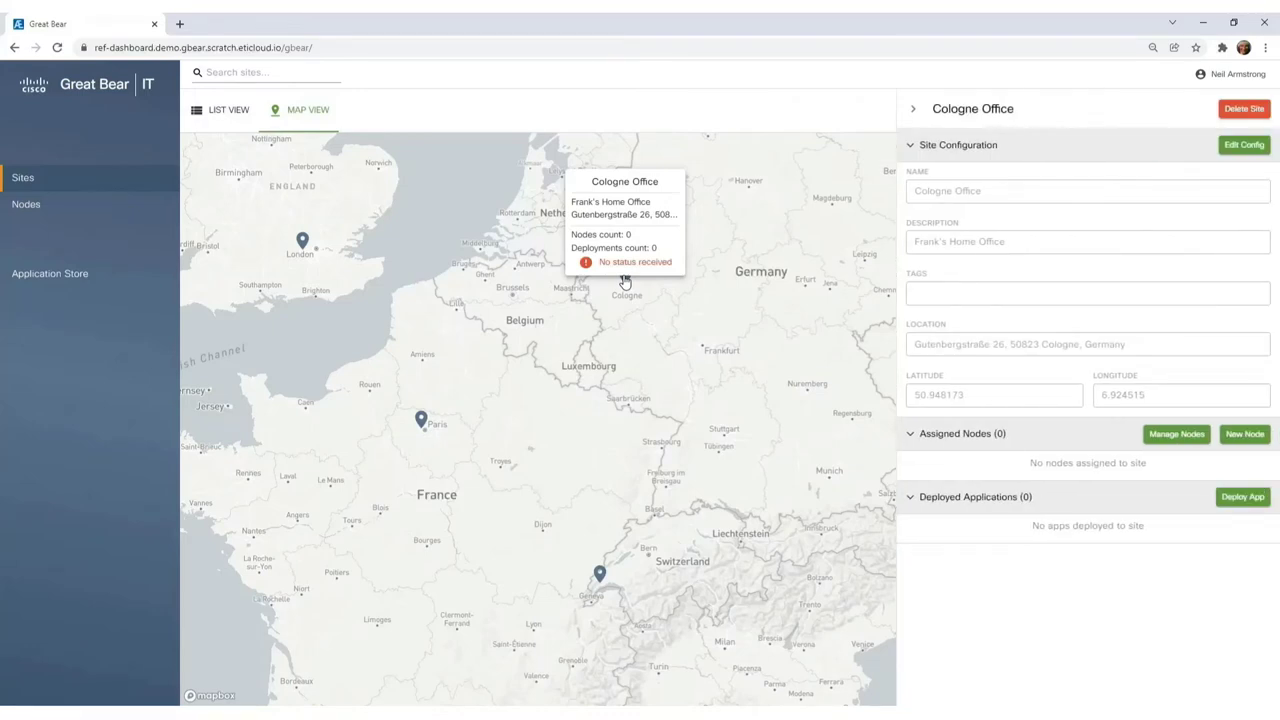
pyautogui.click(1238, 437)
pyautogui.click(699, 300)
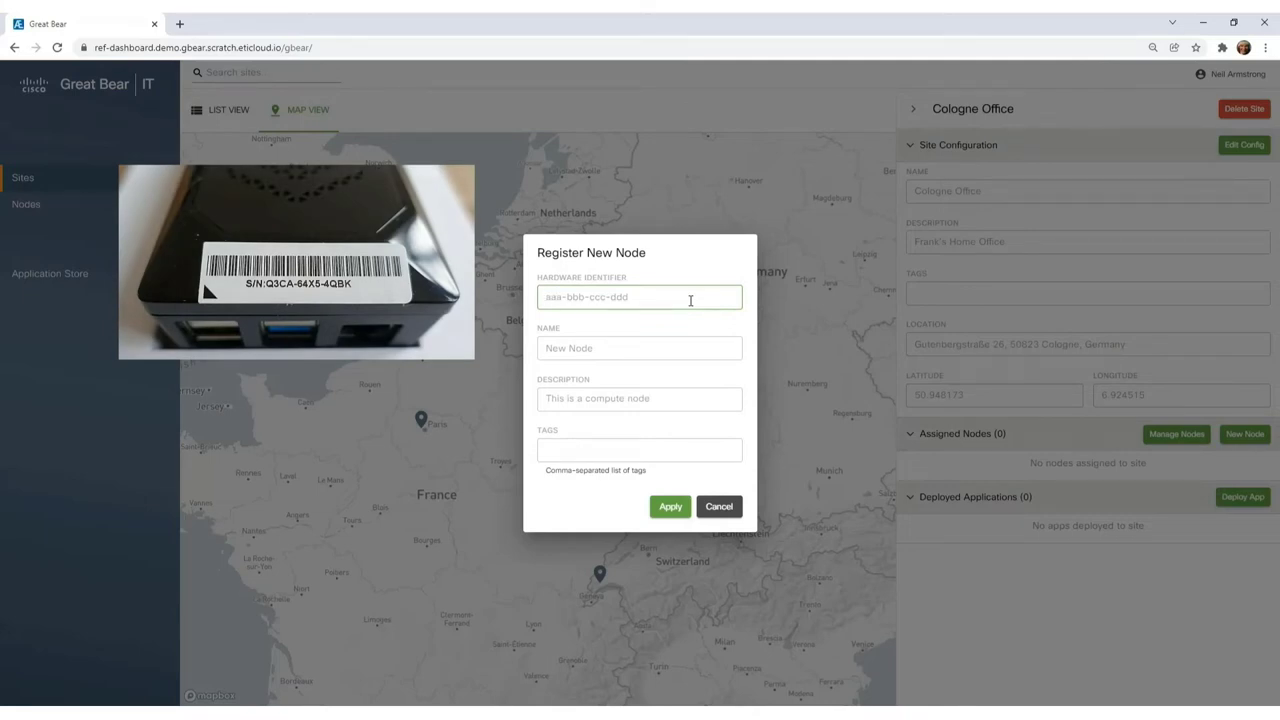
# Register node 'Cologne Node' from the pasted serial, with description RPI4B and tag arm64.
pyautogui.hotkey('ctrl', 'v')
pyautogui.click(633, 348)
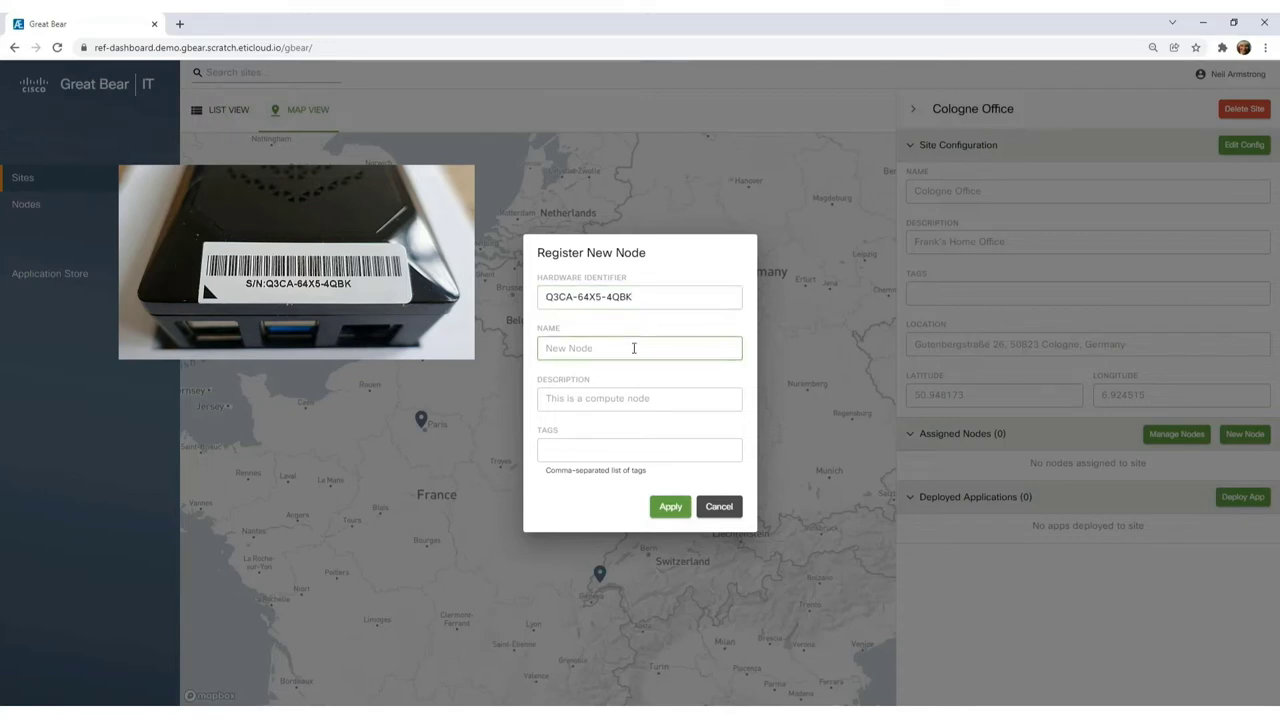
pyautogui.write('Cologne Node')
pyautogui.click(619, 399)
pyautogui.write('RPI4B')
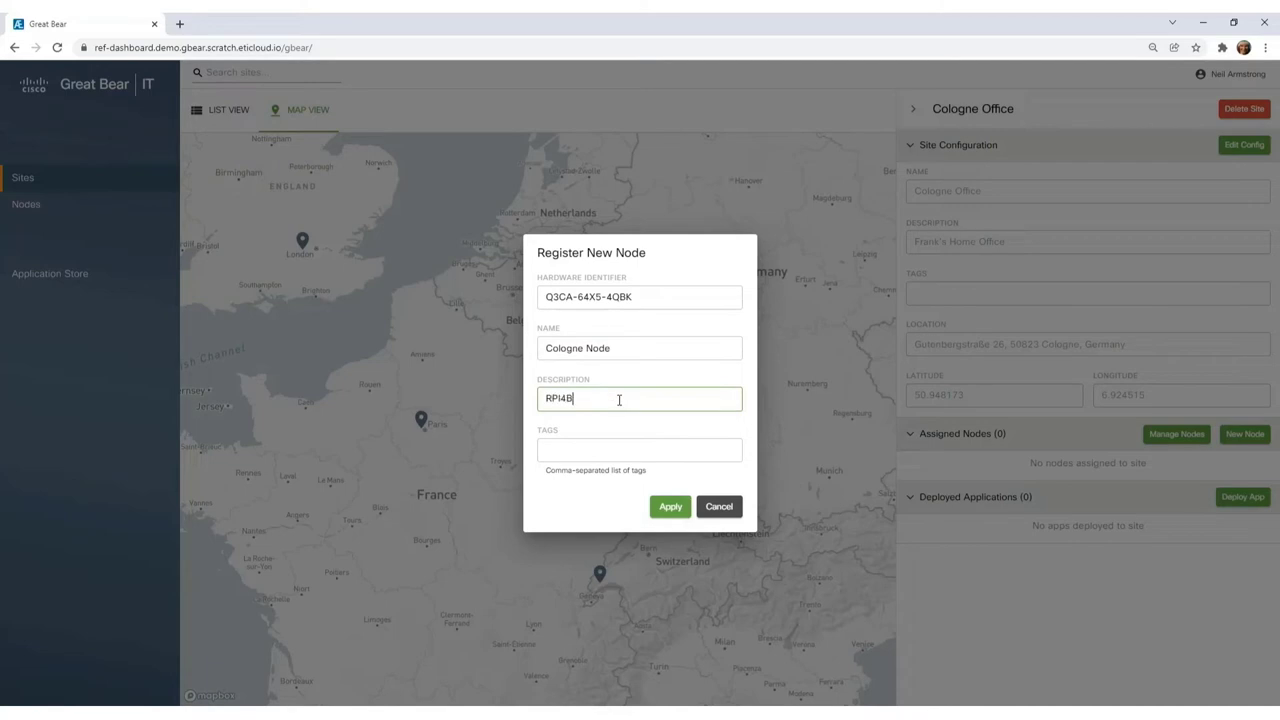
pyautogui.click(614, 449)
pyautogui.write('arm64')
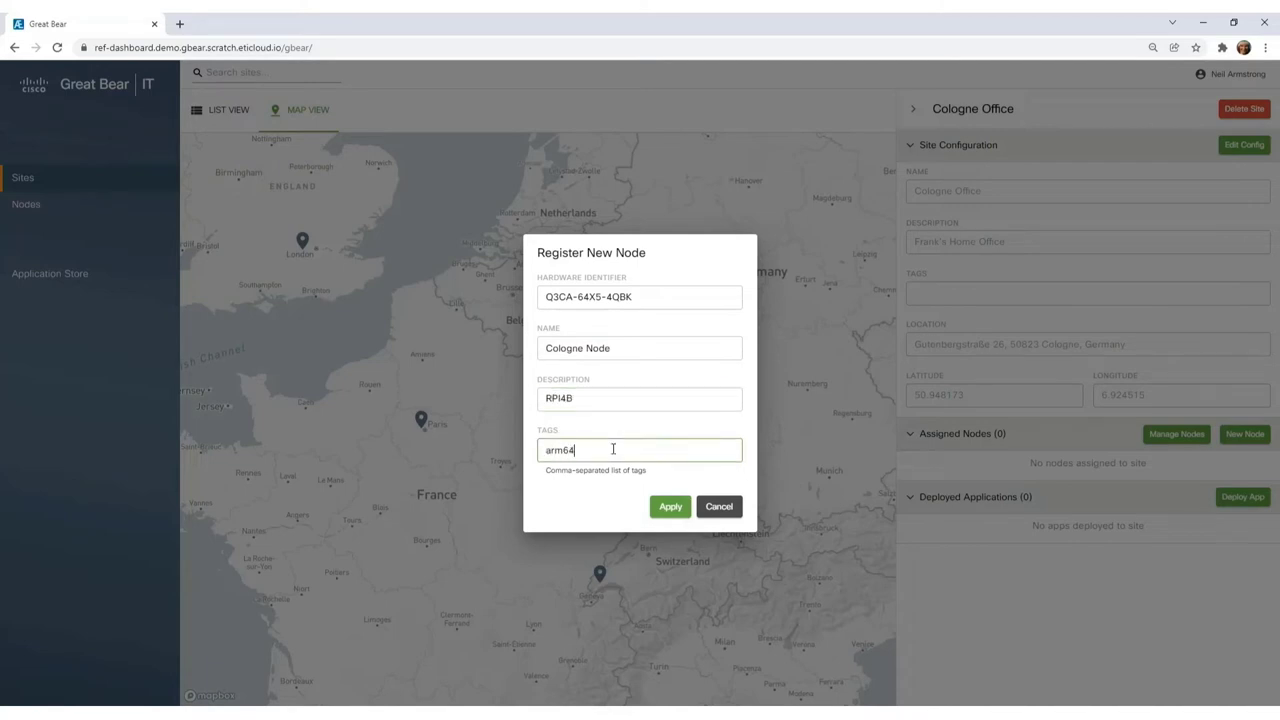
pyautogui.click(670, 506)
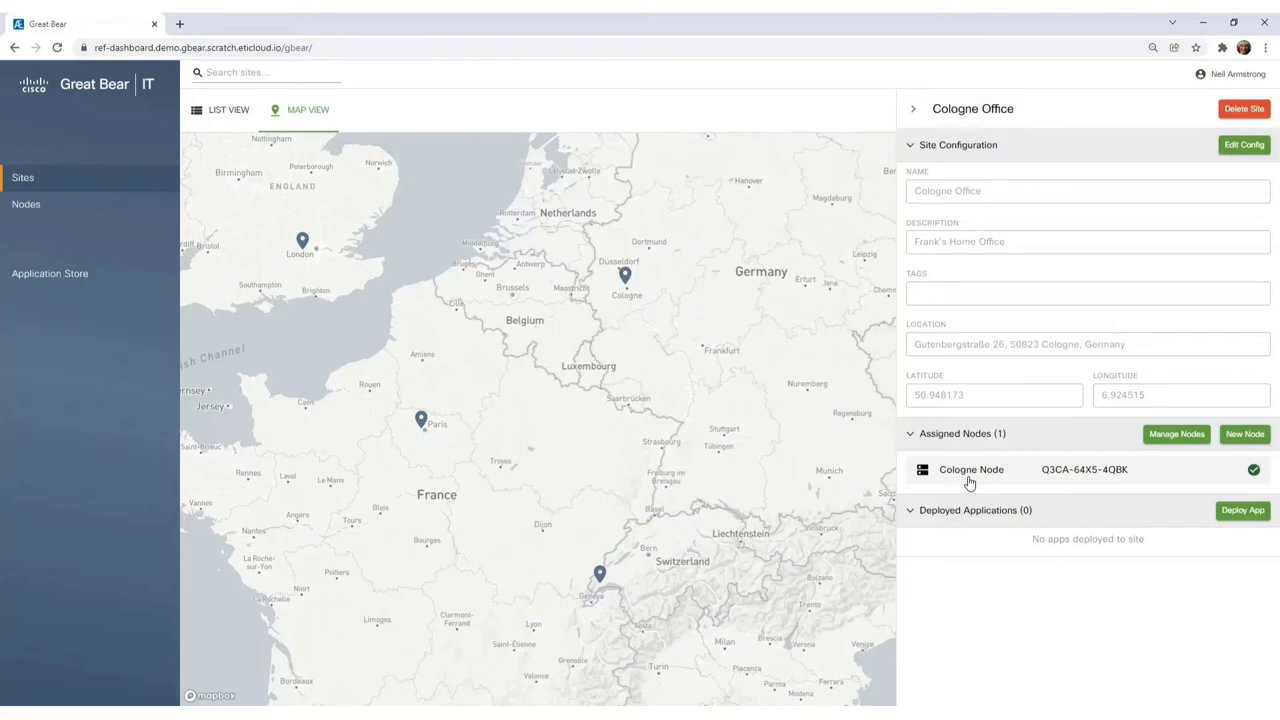
# Use Deploy App under the site's Deployed Applications to show the Application Store.
pyautogui.moveTo(1254, 472)
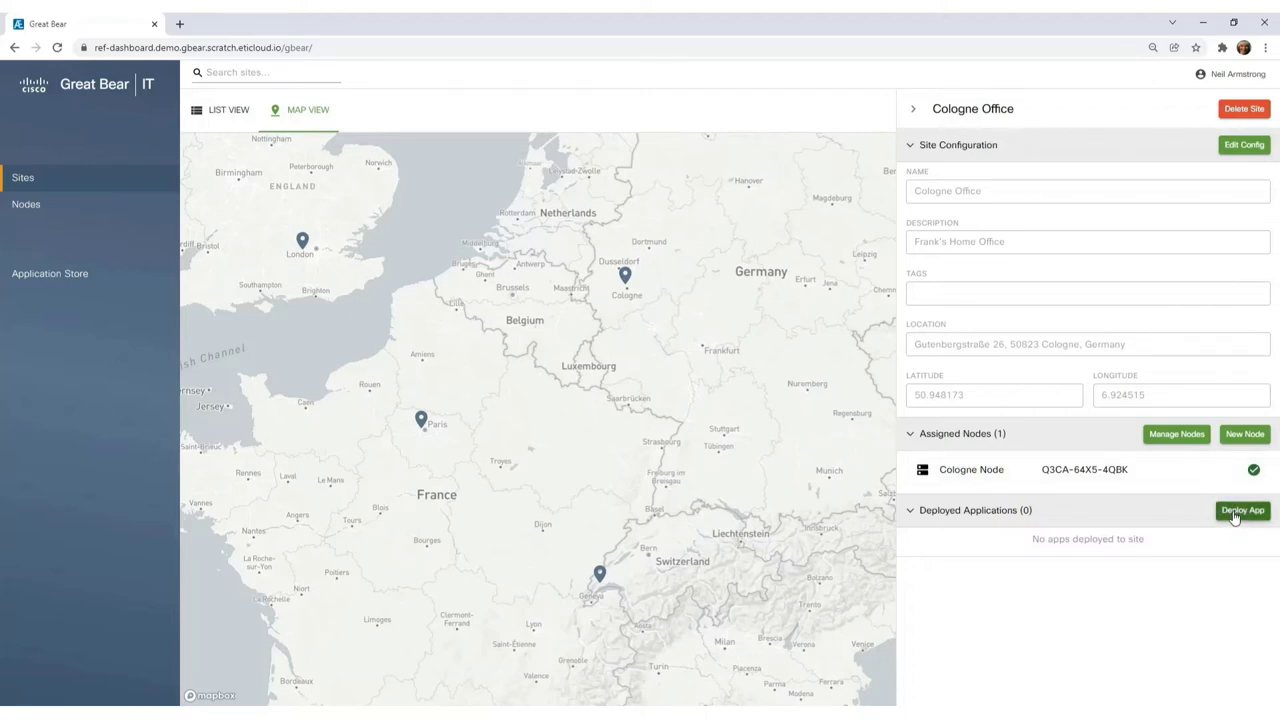
pyautogui.click(1235, 517)
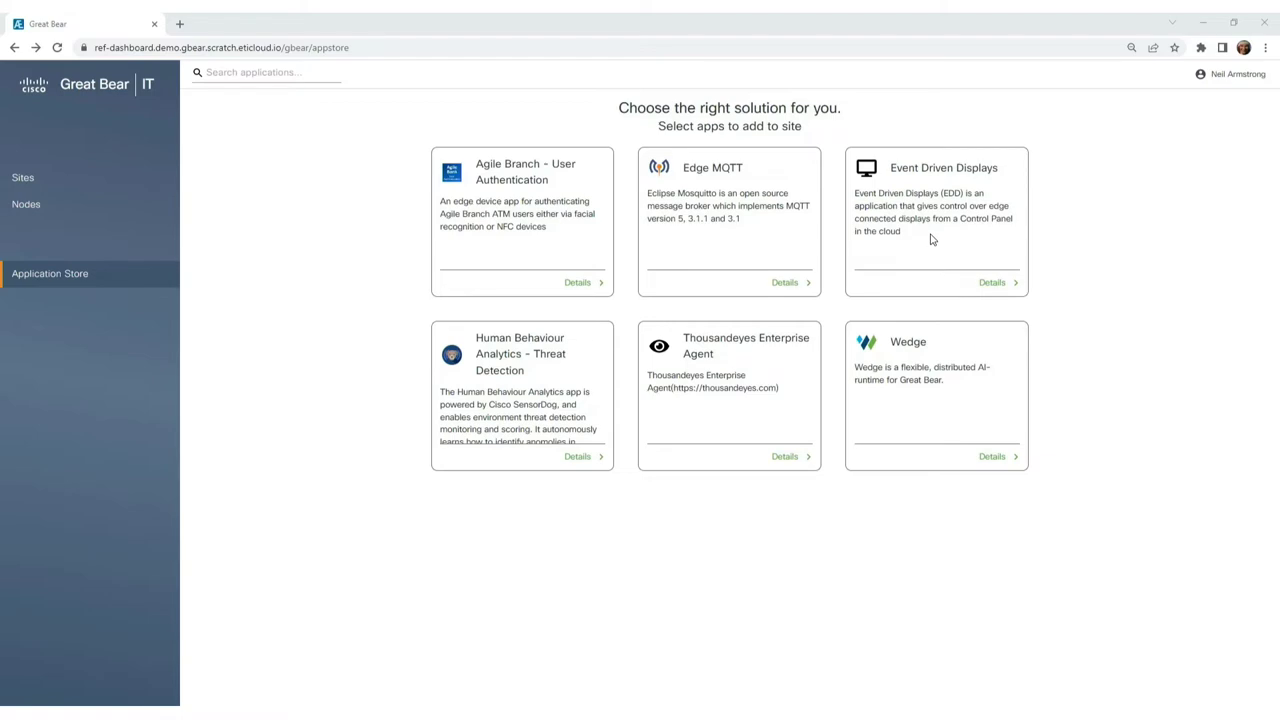
# Start deploying Event Driven Displays and select Cologne Office as the location.
pyautogui.click(993, 284)
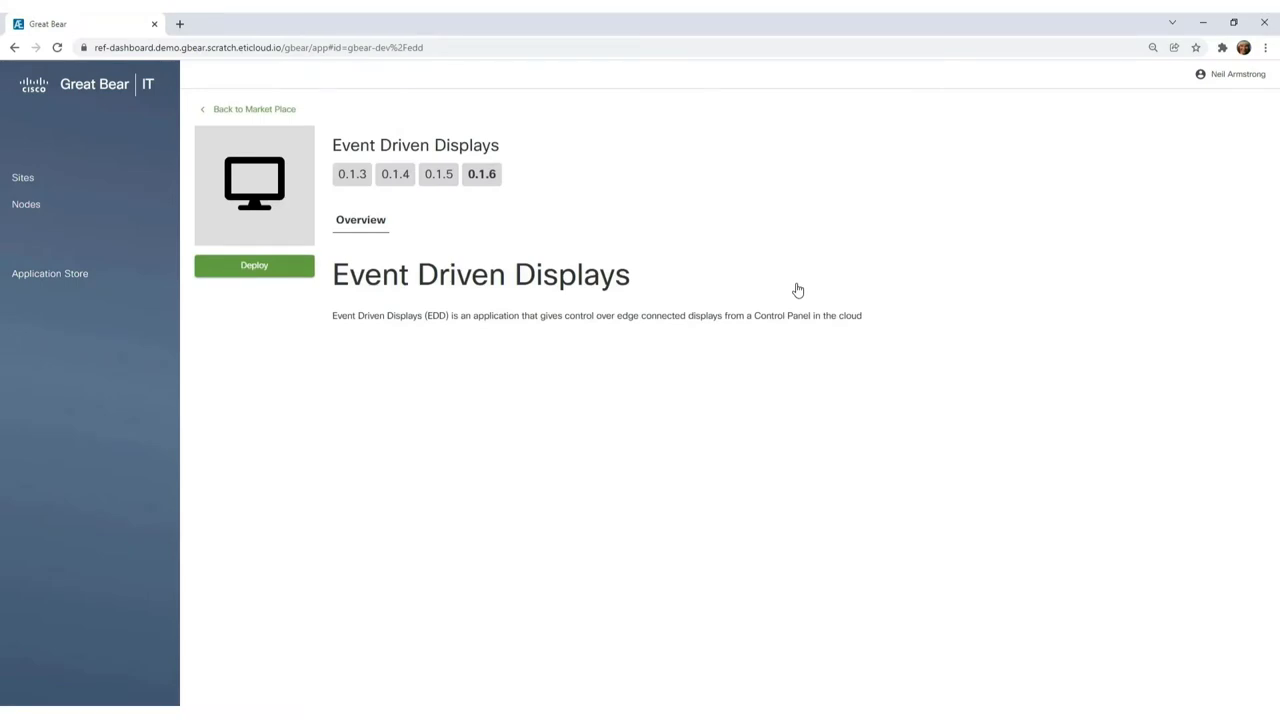
pyautogui.click(251, 272)
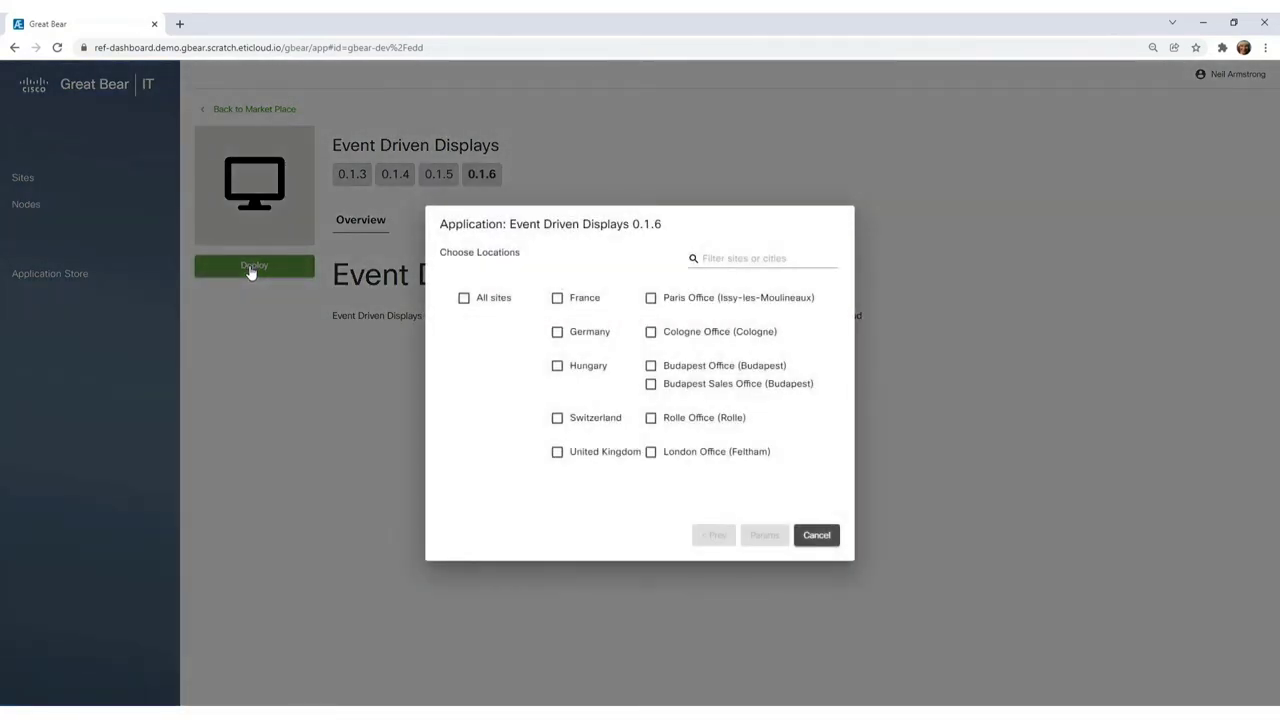
pyautogui.click(651, 333)
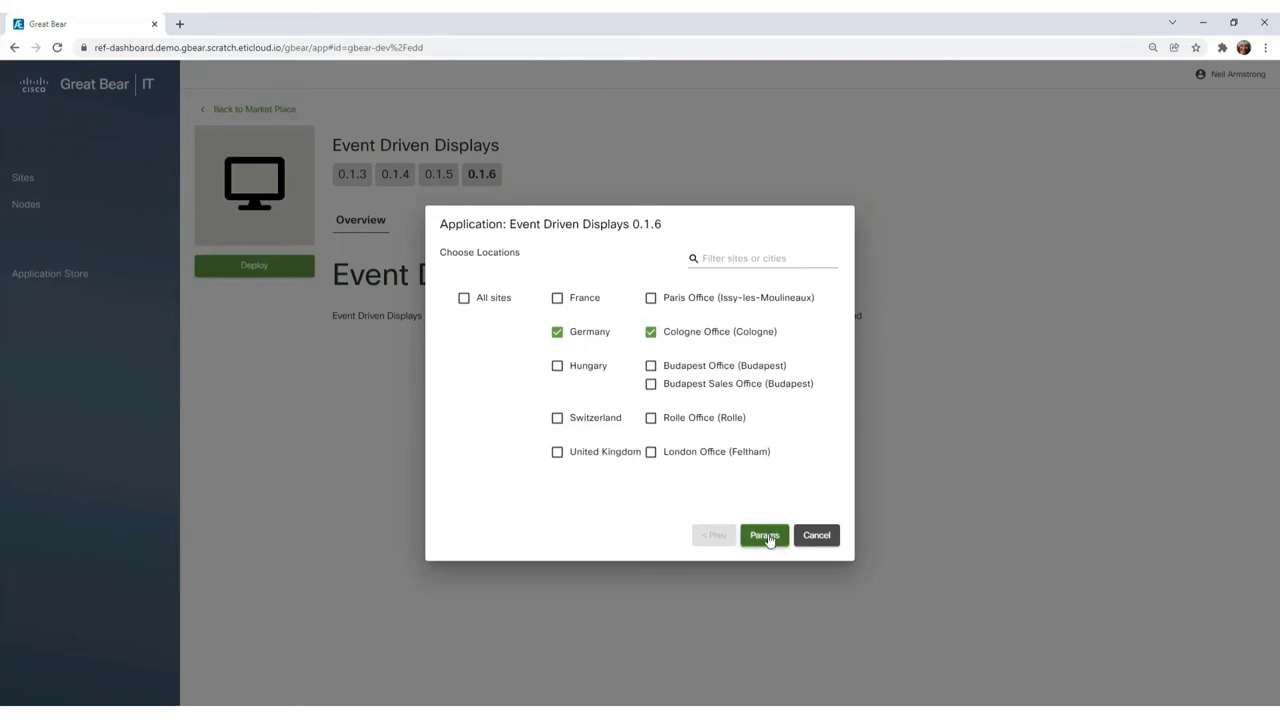
pyautogui.click(765, 536)
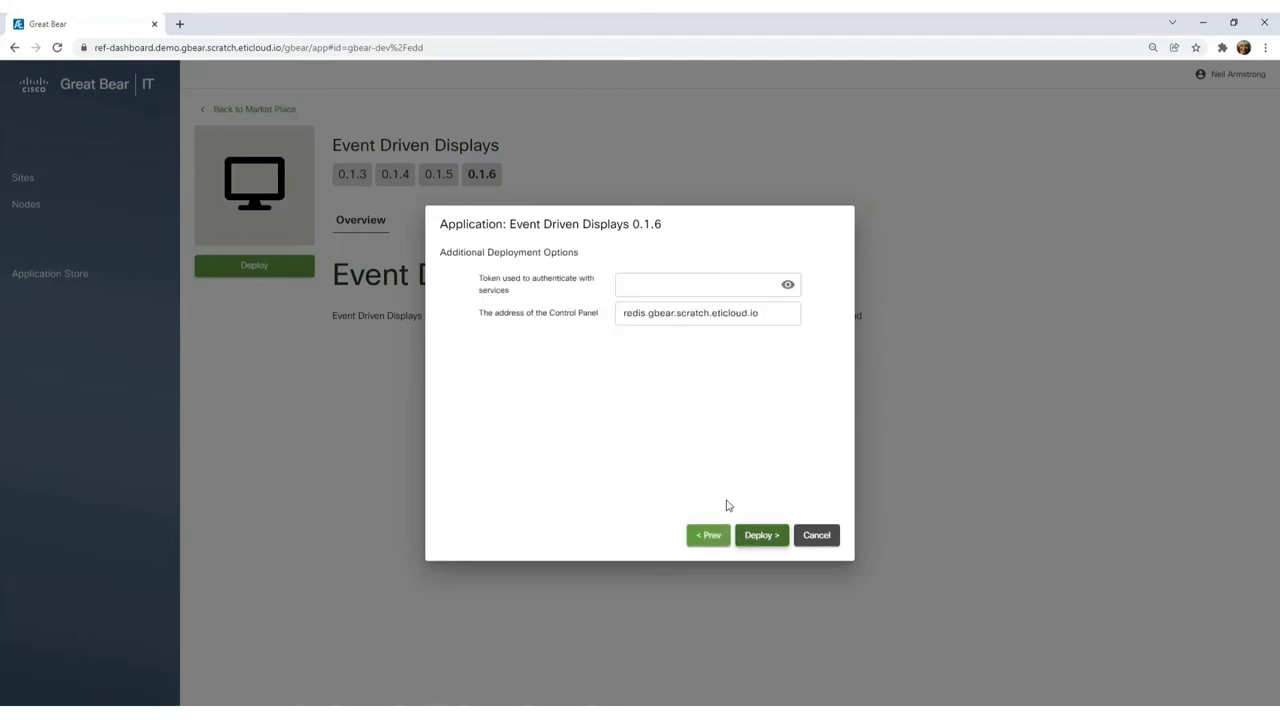
# Set the control panel address to redis-demo.gbear.scratch.eticloud.io, paste the service token, and deploy.
pyautogui.click(645, 313)
pyautogui.write('-demo')
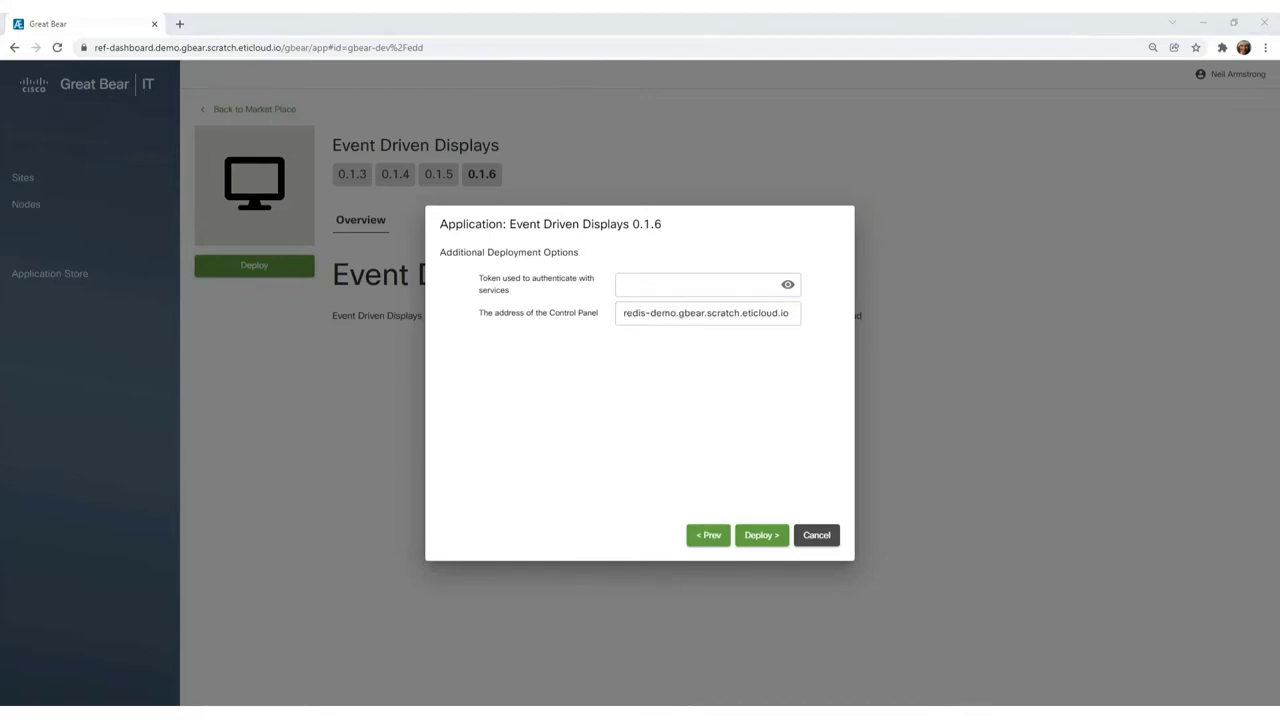
pyautogui.click(659, 284)
pyautogui.hotkey('ctrl', 'v')
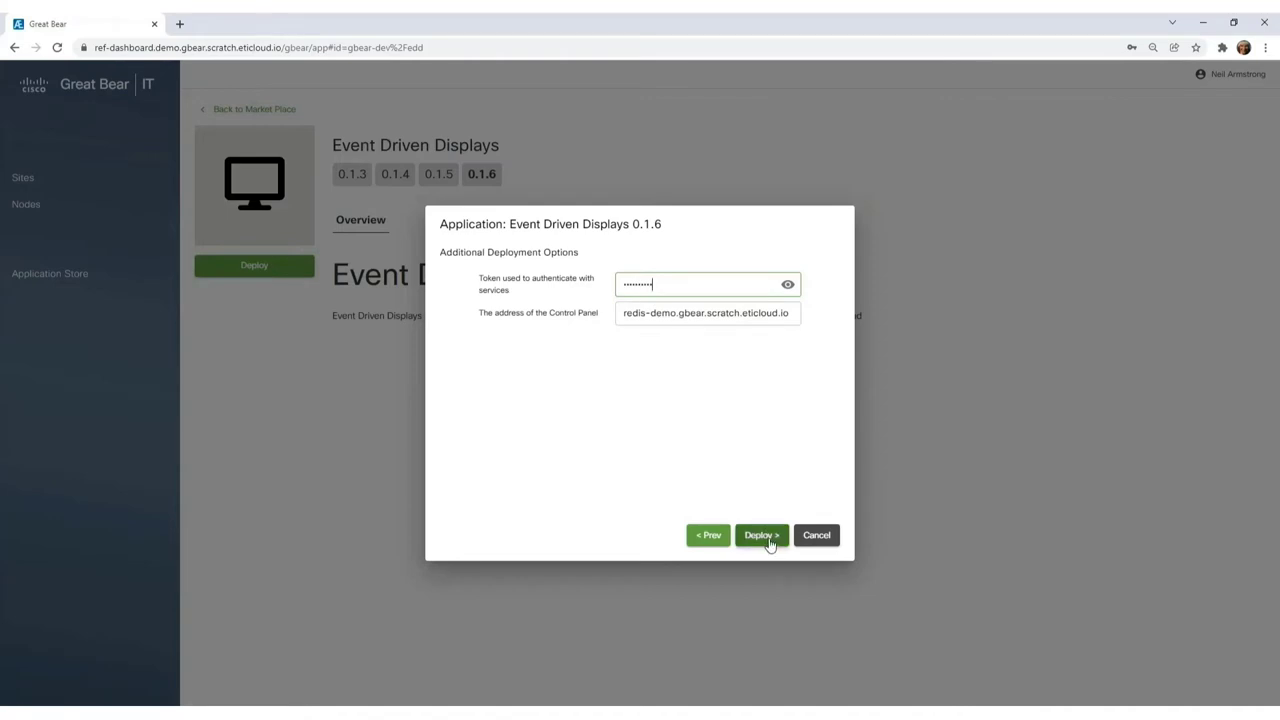
pyautogui.click(763, 538)
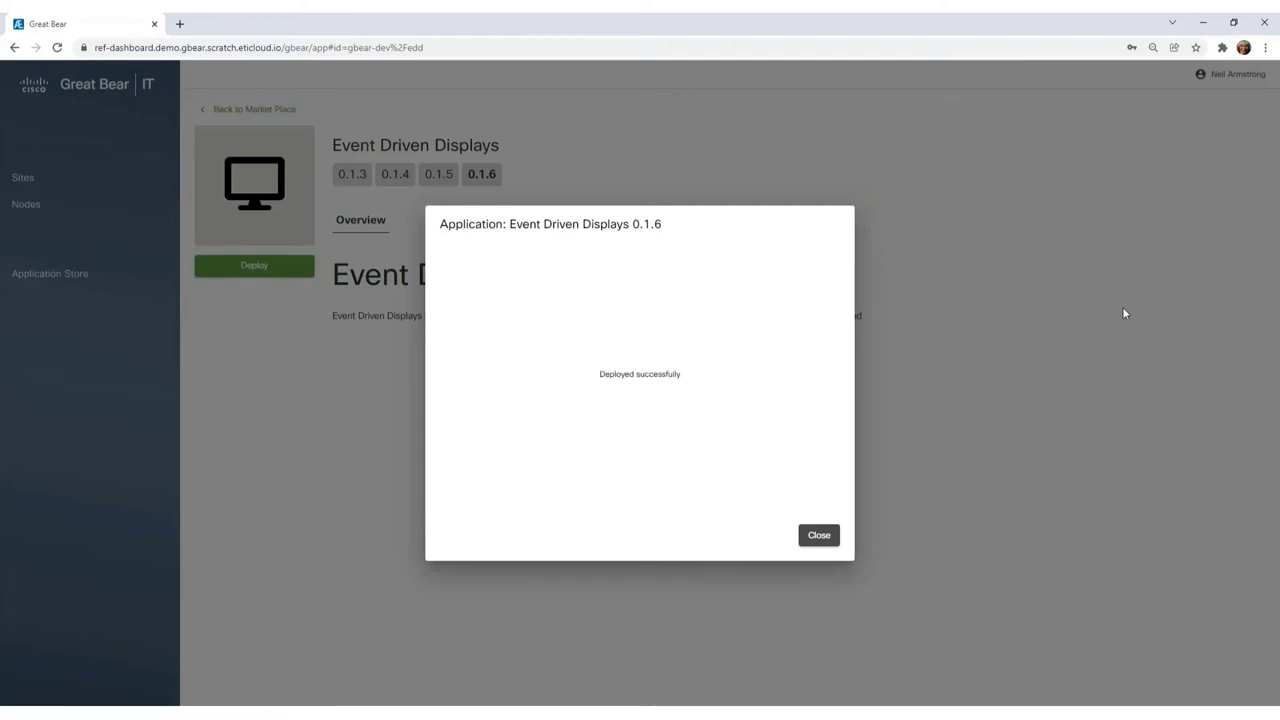
# Dismiss the deploy result, reopen Cologne Office, and view the Event Driven Displays deployment overview.
pyautogui.click(817, 535)
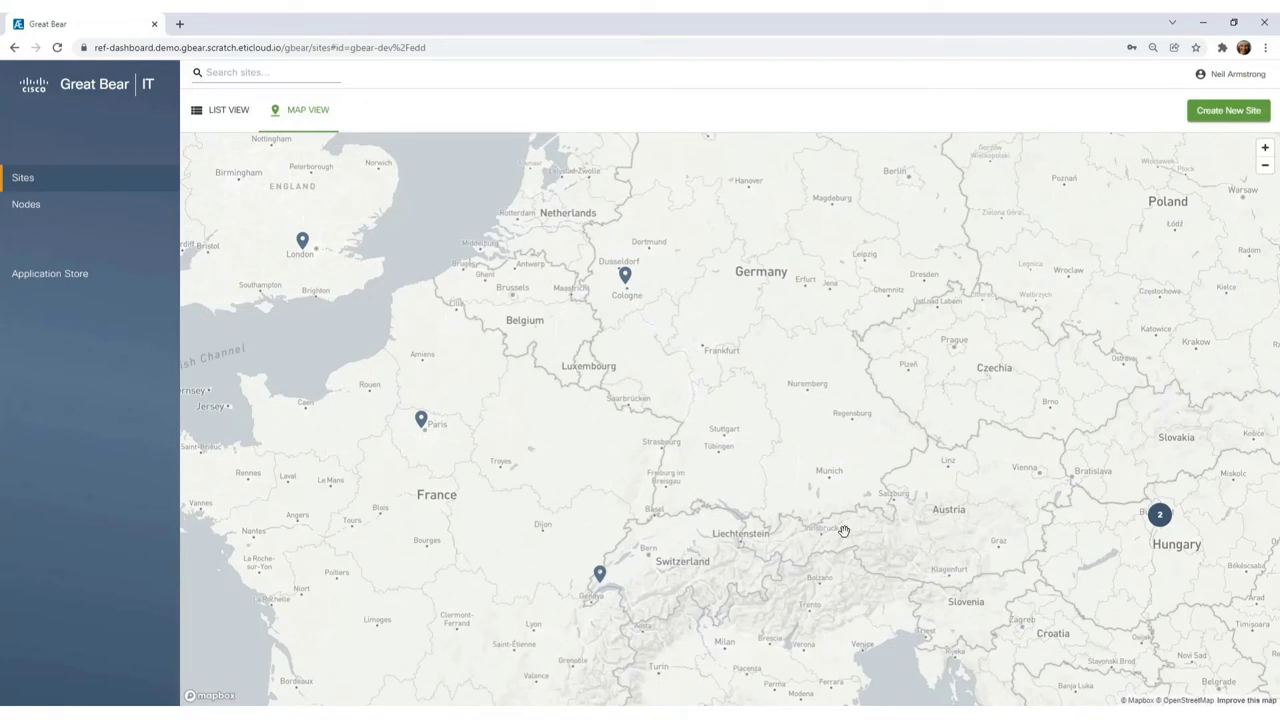
pyautogui.moveTo(627, 285)
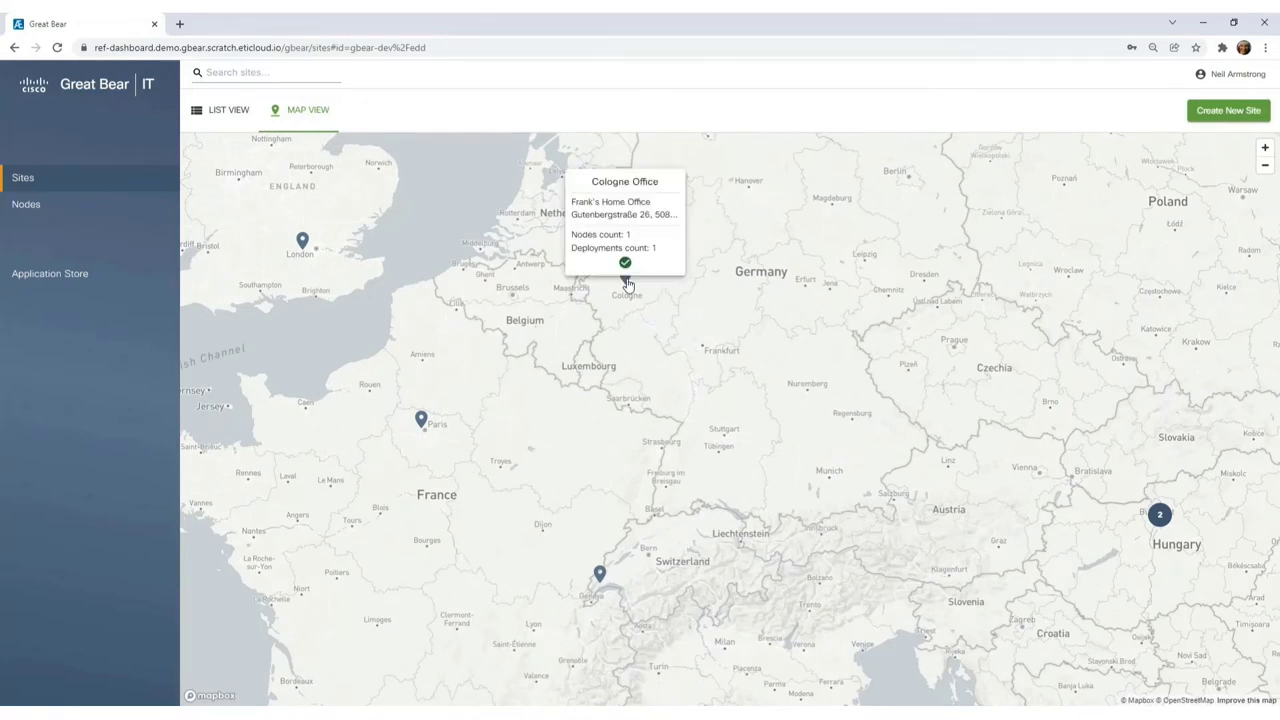
pyautogui.click(626, 282)
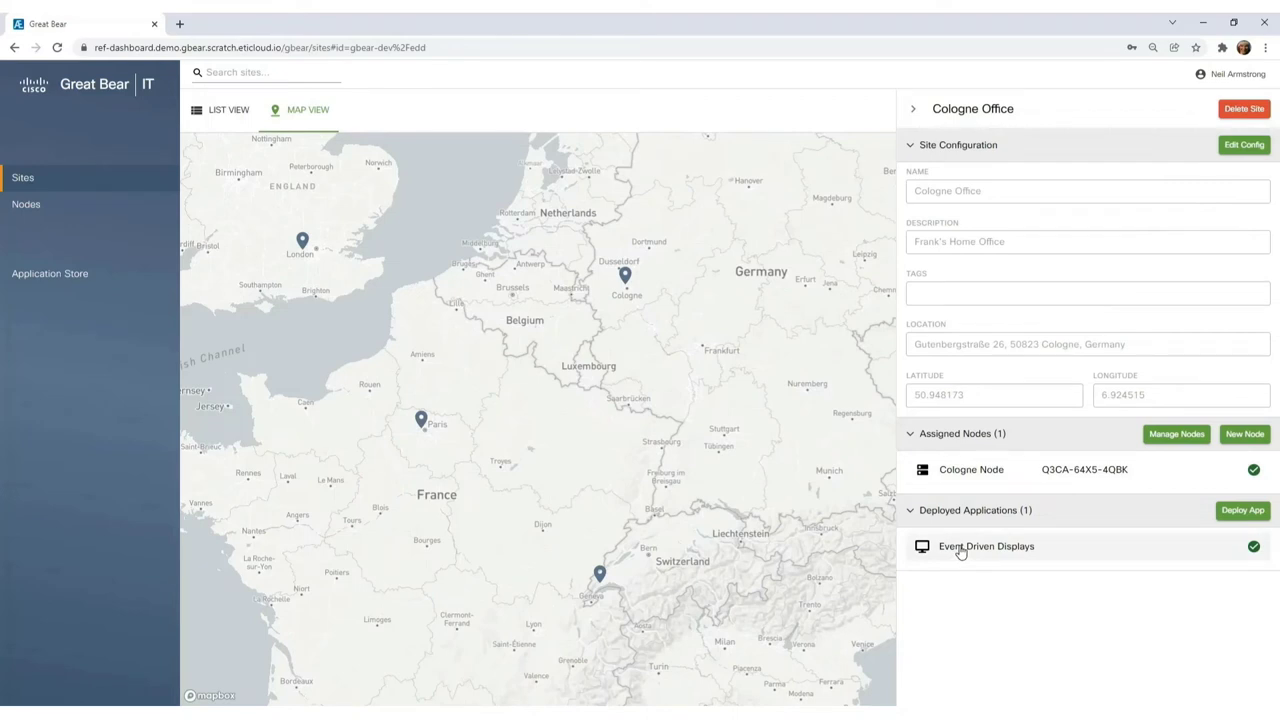
pyautogui.click(960, 548)
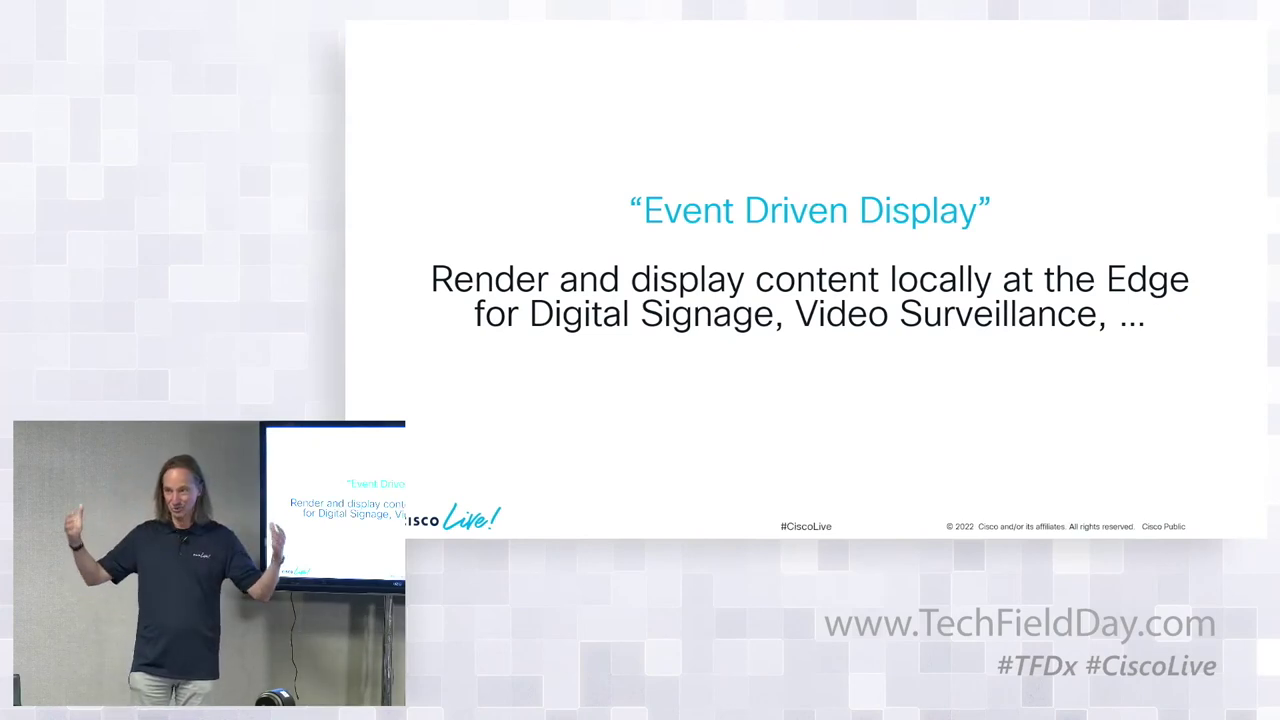
pyautogui.hotkey('alt', 'Tab')
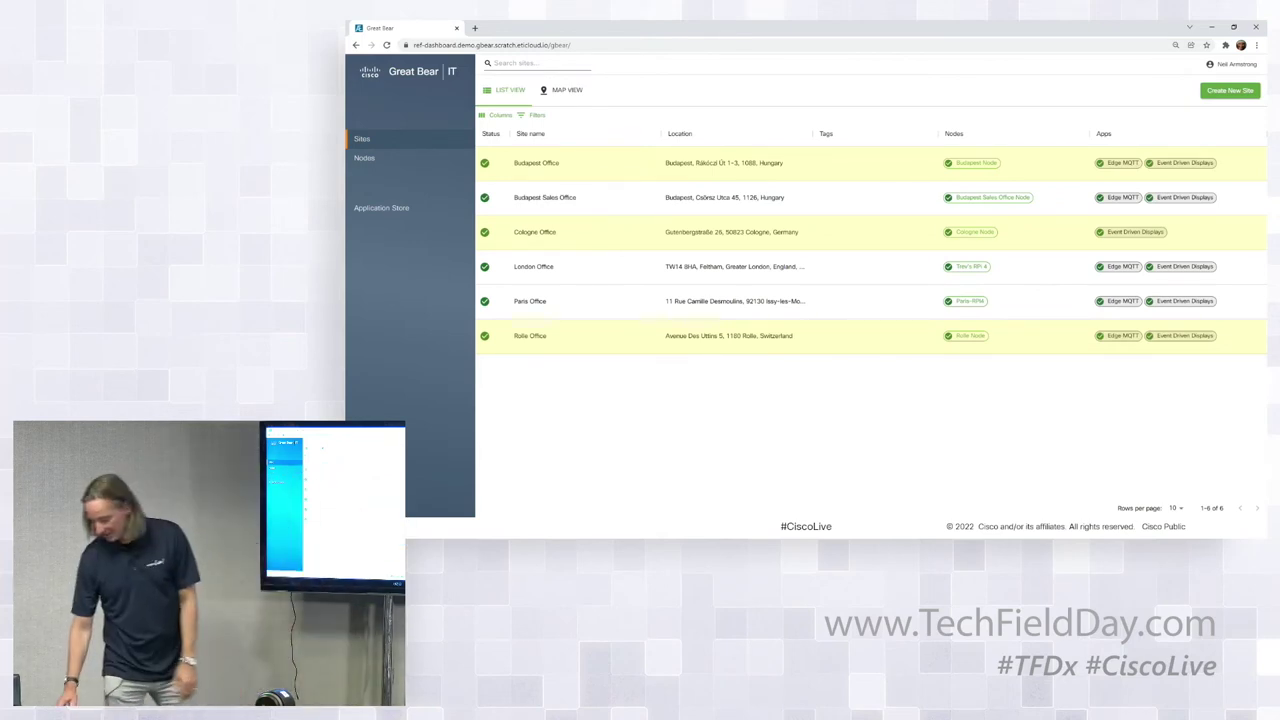
pyautogui.hotkey('alt', 'Tab')
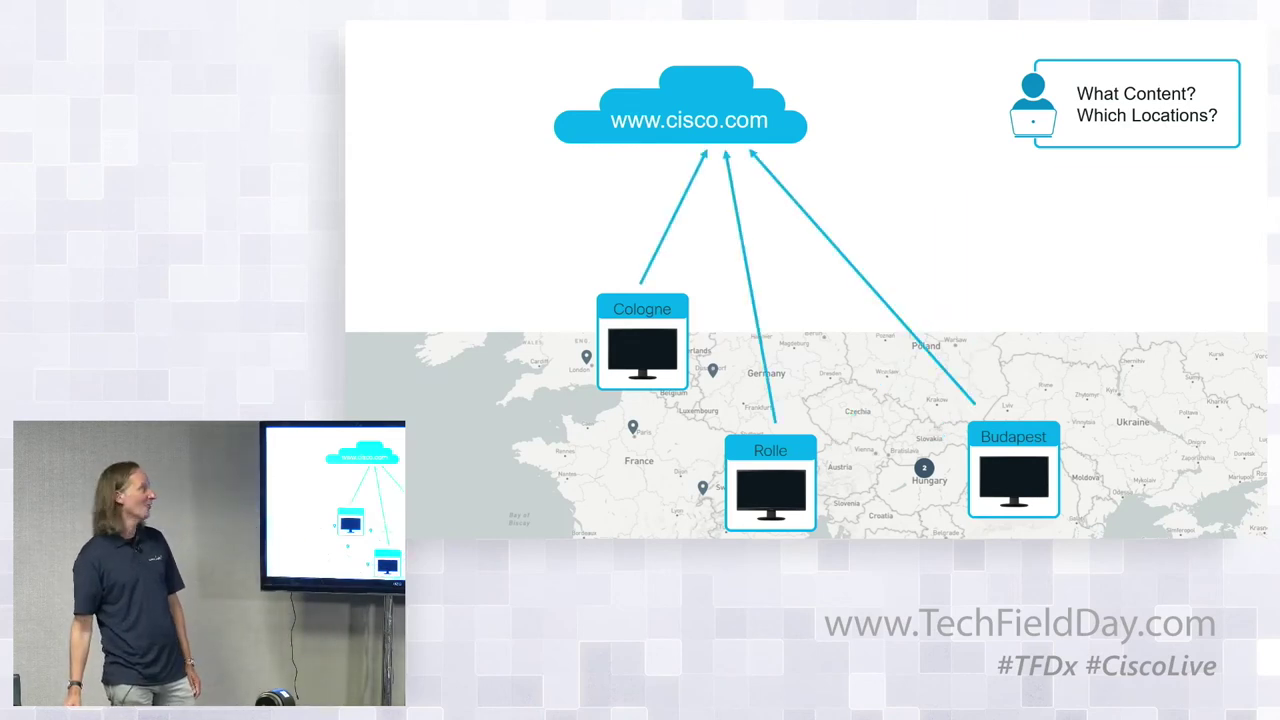
pyautogui.press('Right')
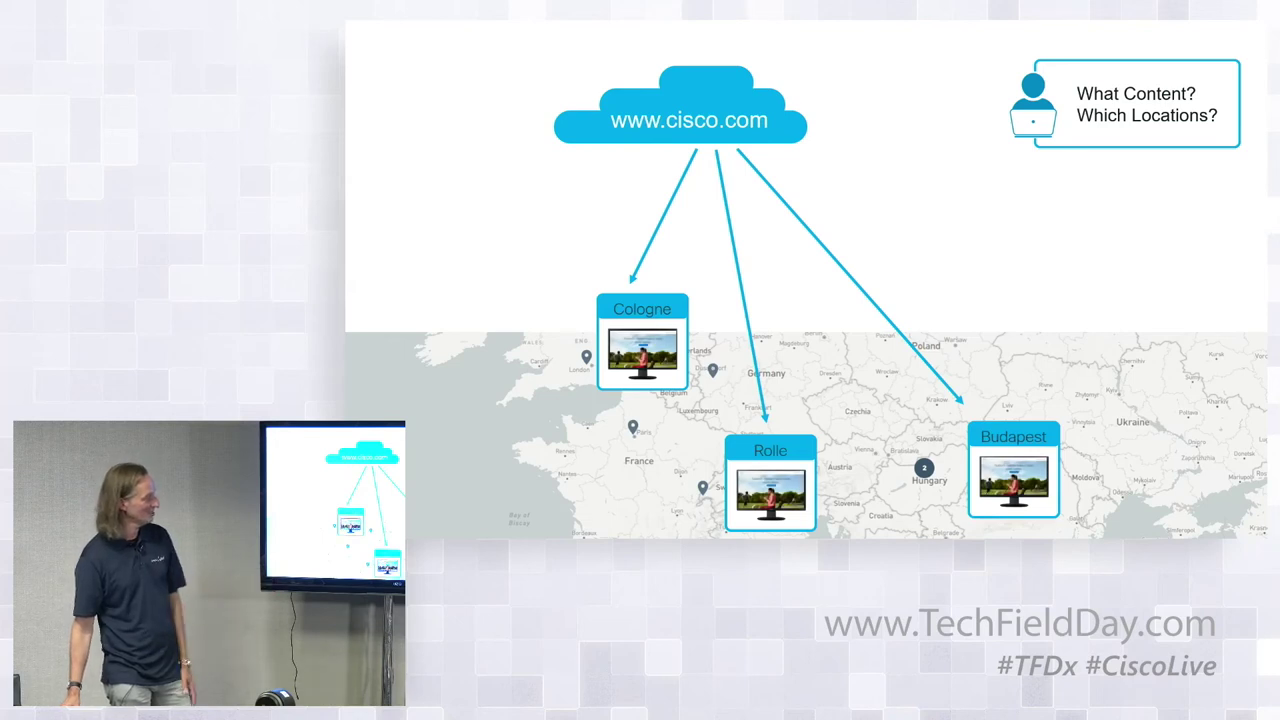
pyautogui.press('Right')
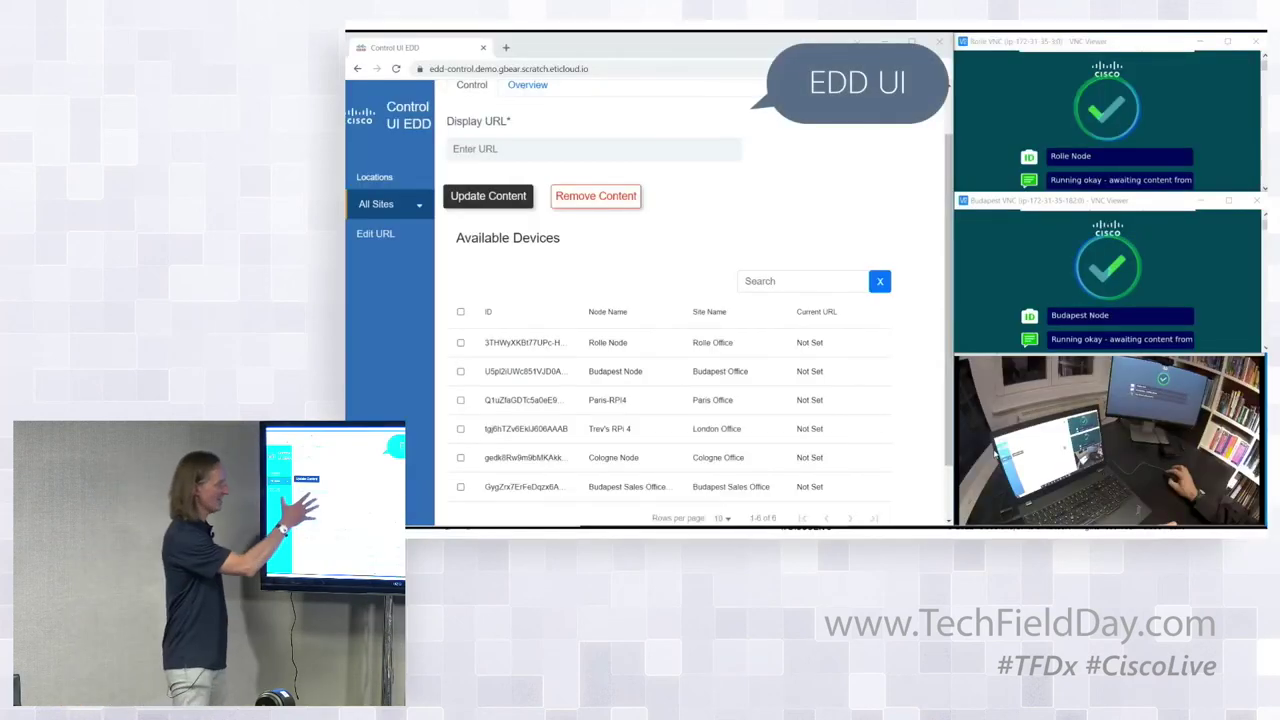
pyautogui.press('Right')
pyautogui.press('Right')
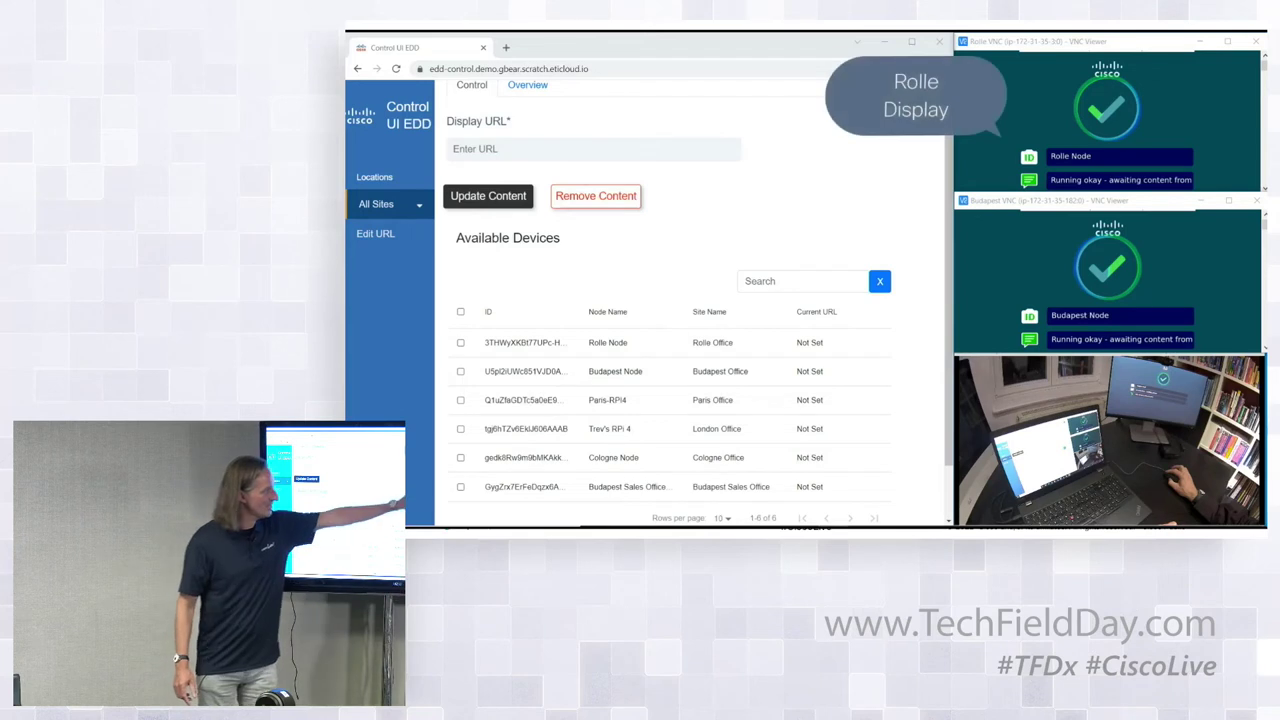
pyautogui.press('Right')
pyautogui.press('Right')
pyautogui.press('Right')
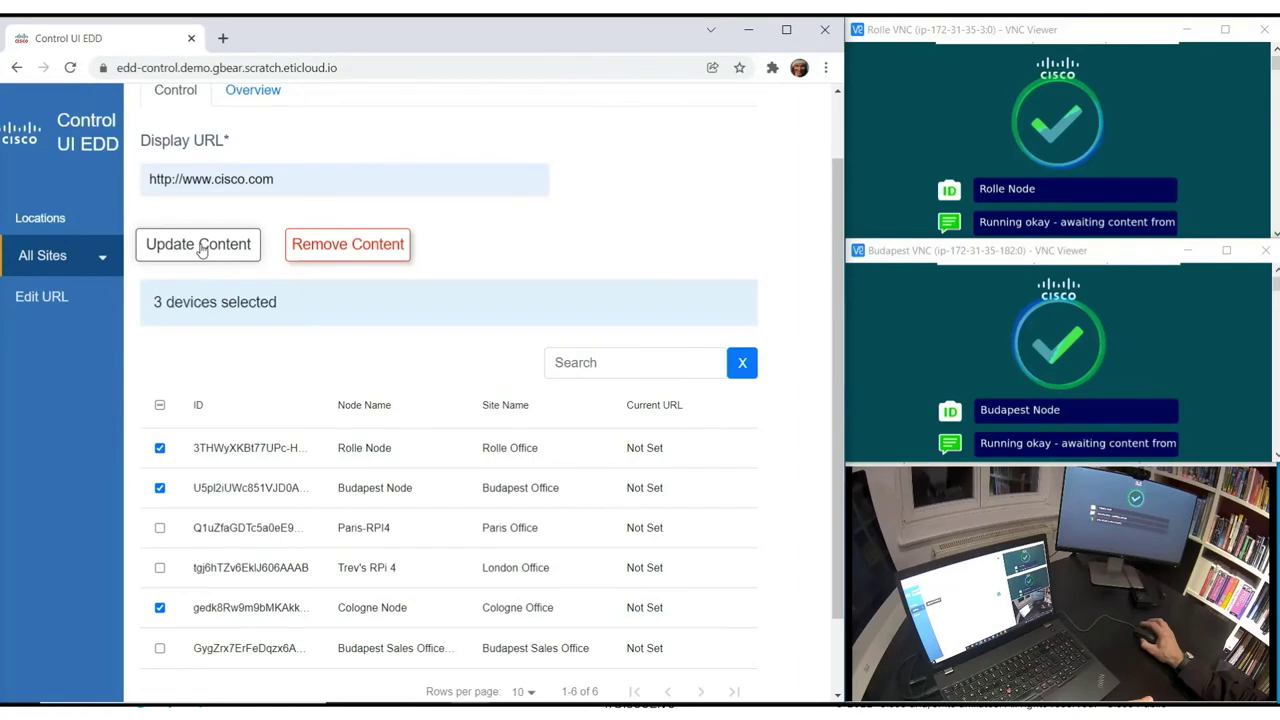
pyautogui.click(201, 250)
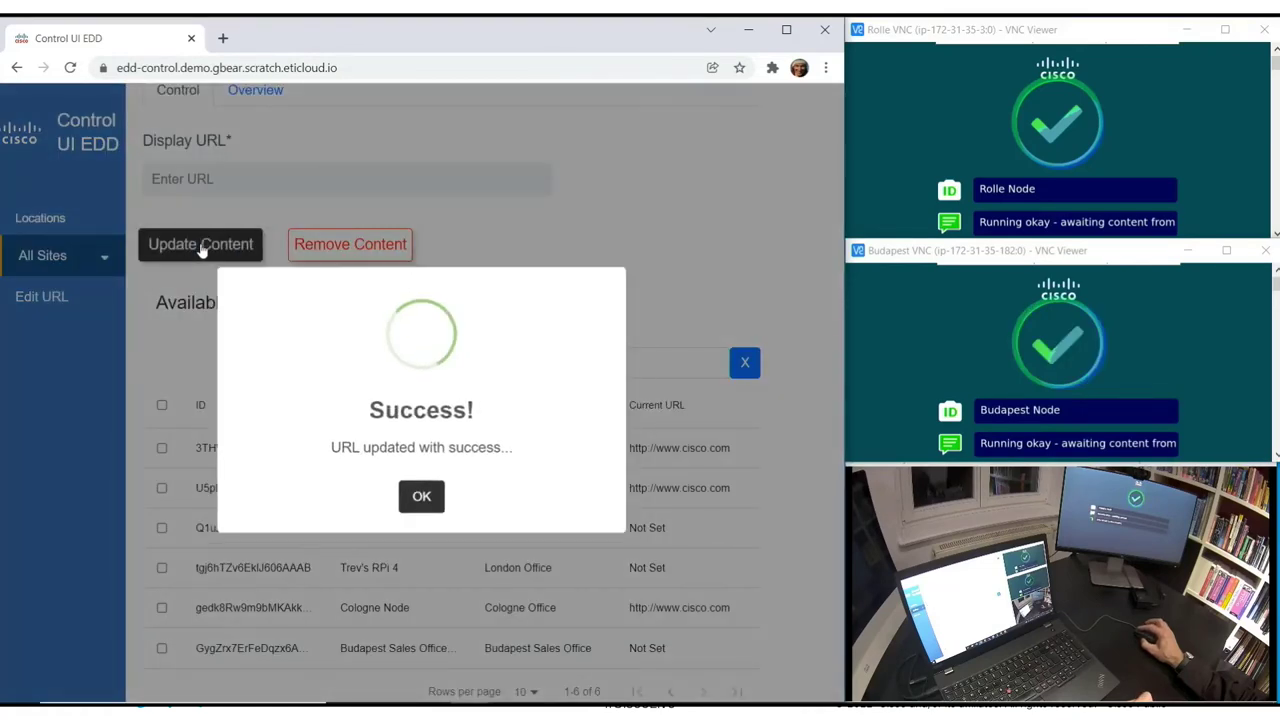
pyautogui.click(414, 500)
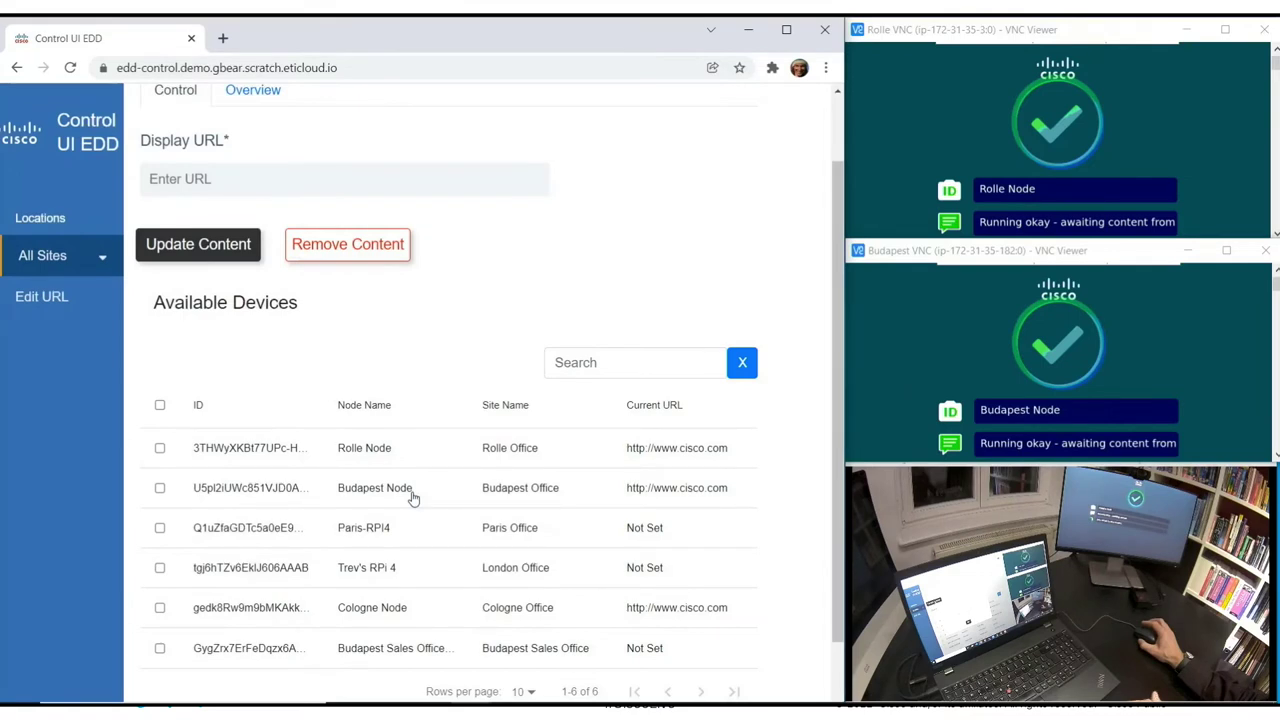